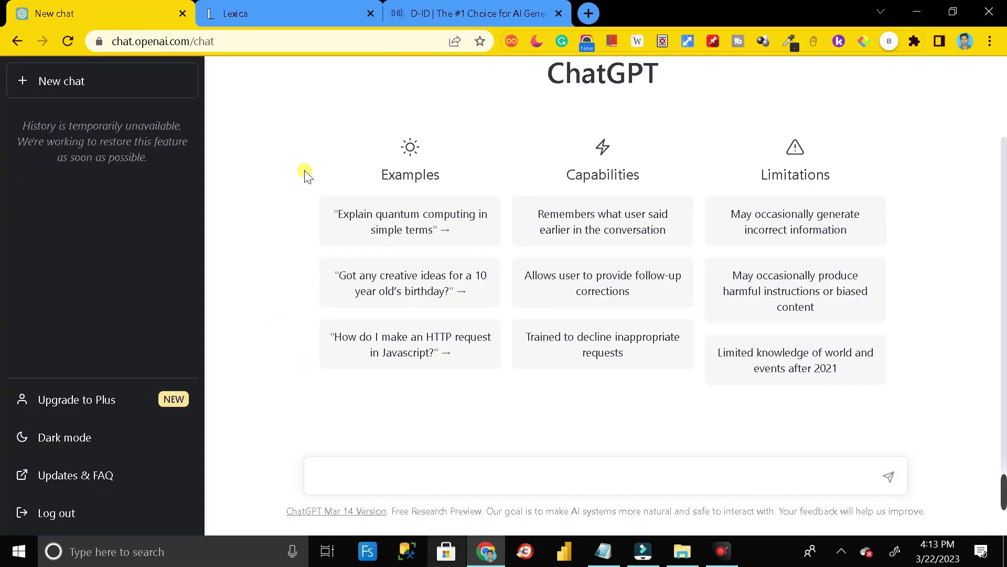
Scroll up through the new, empty ChatGPT chat's overview.
scroll(303, 176, "up", 2)
Ask ChatGPT 'What is artificial intelligent' and review the reply's list of four AI types.
scroll(304, 177, "down", 2)
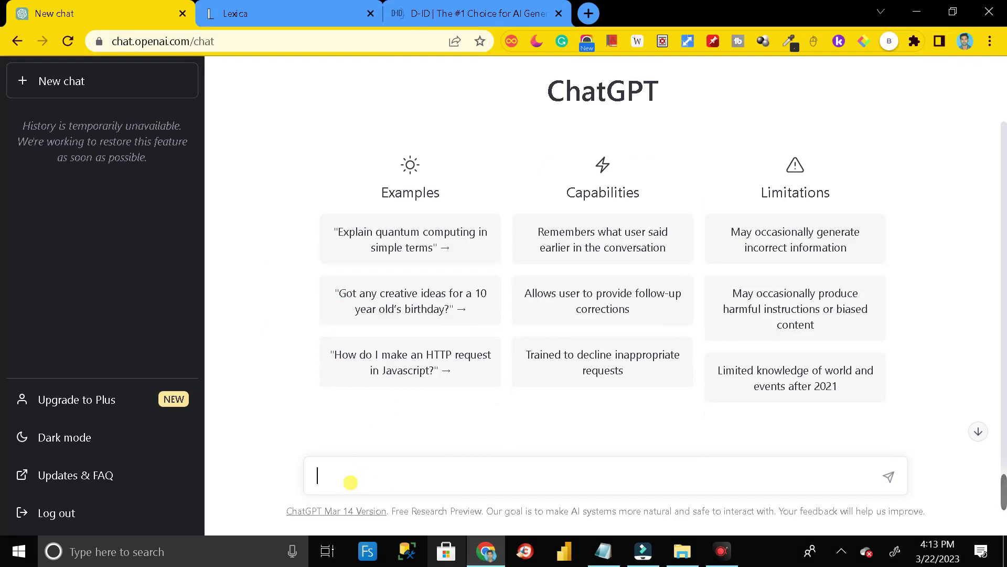
type("Wha")
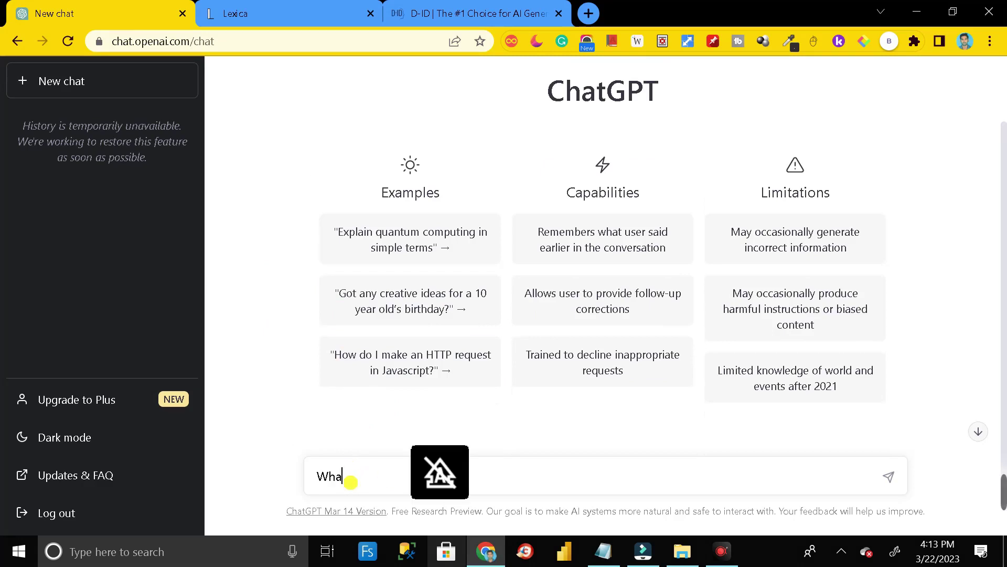
type("t is artificial intelligent")
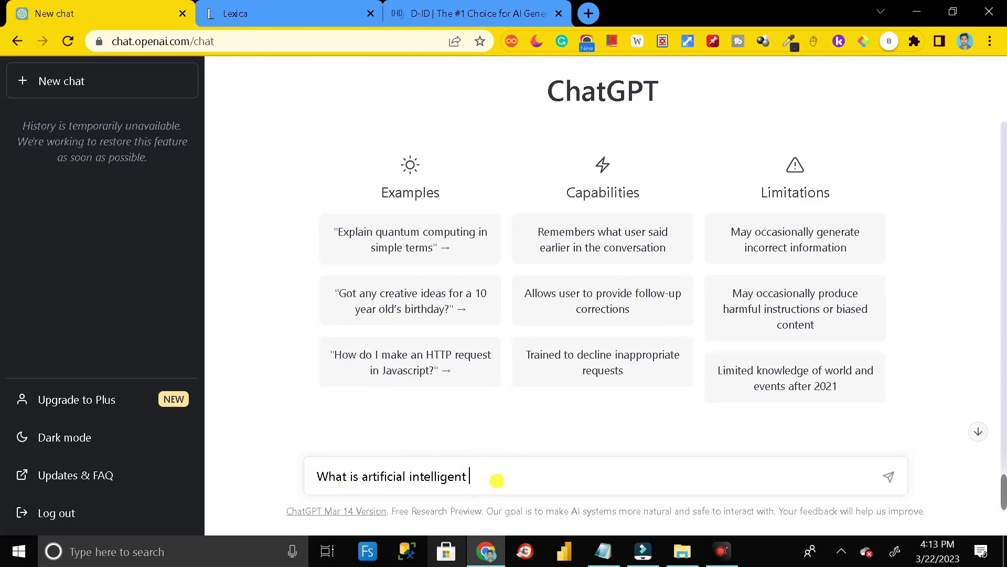
left_click(890, 478)
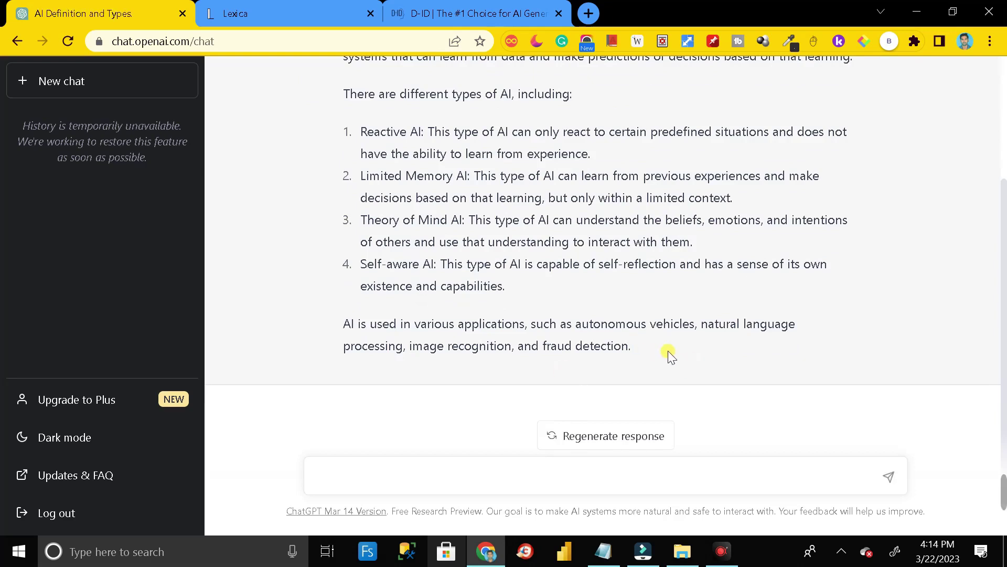
scroll(653, 352, "up", 3)
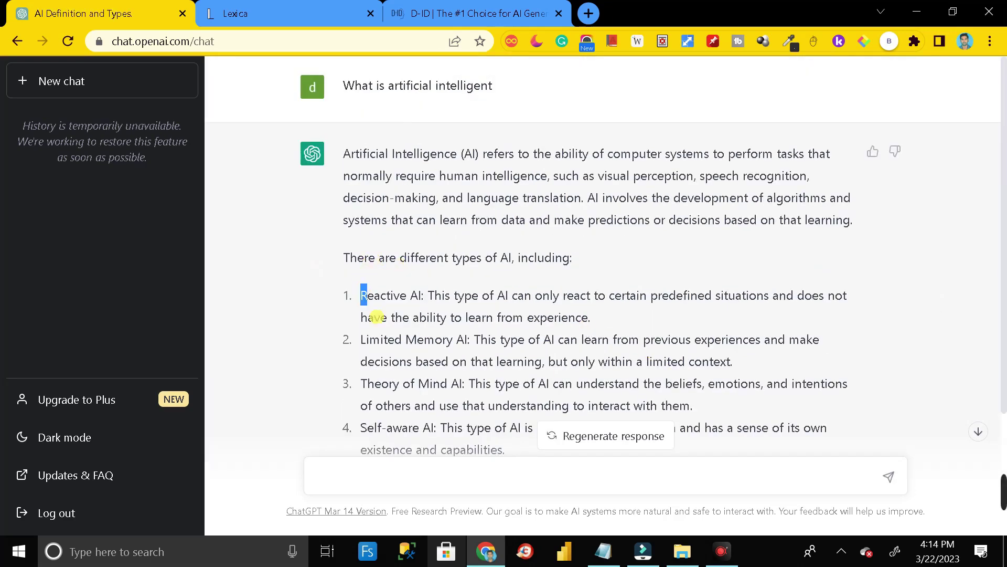
left_click_drag(361, 294, 514, 462)
left_click(914, 322)
Switch to the Lexica site and browse its home page gallery of example AI images.
left_click(269, 7)
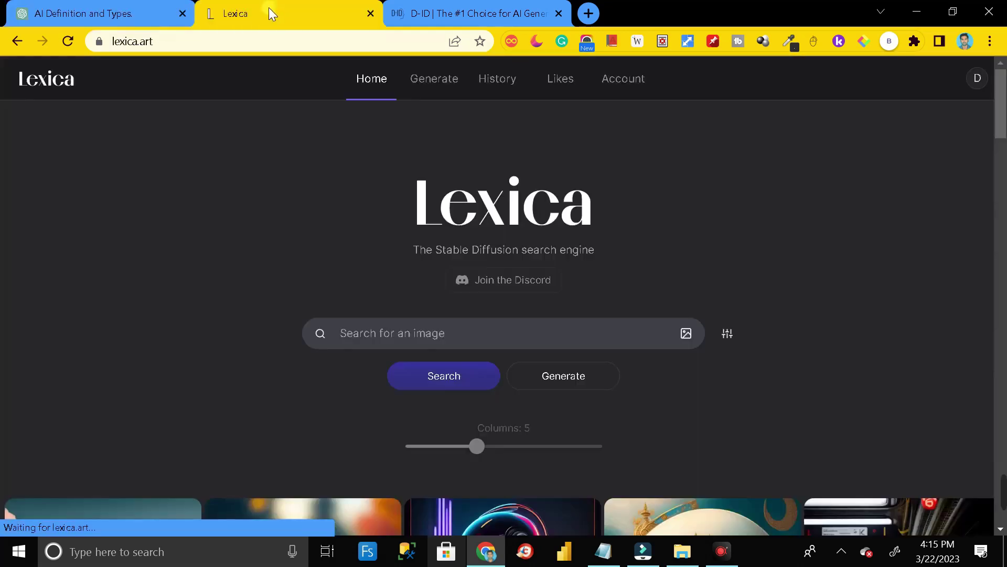
left_click(205, 41)
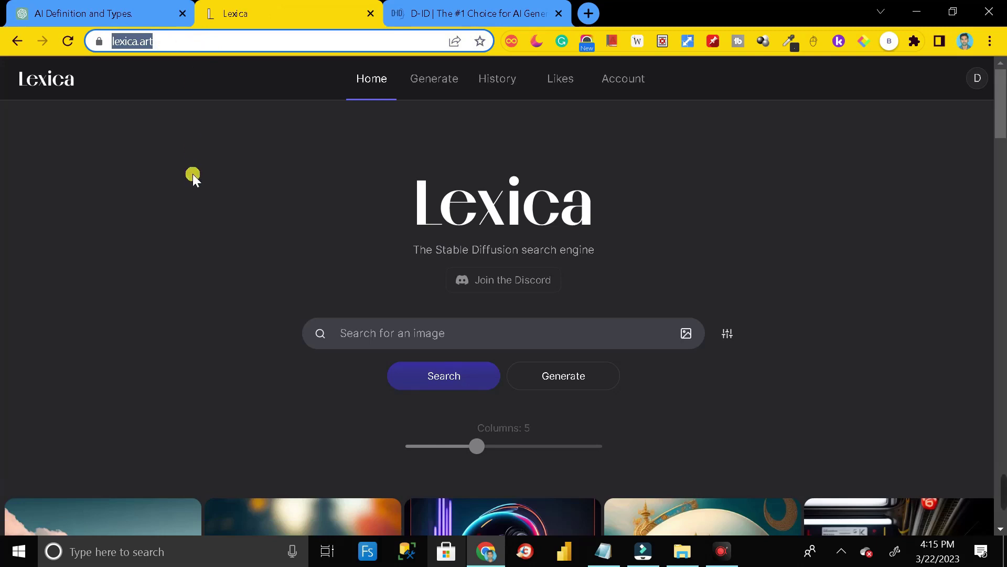
left_click(195, 172)
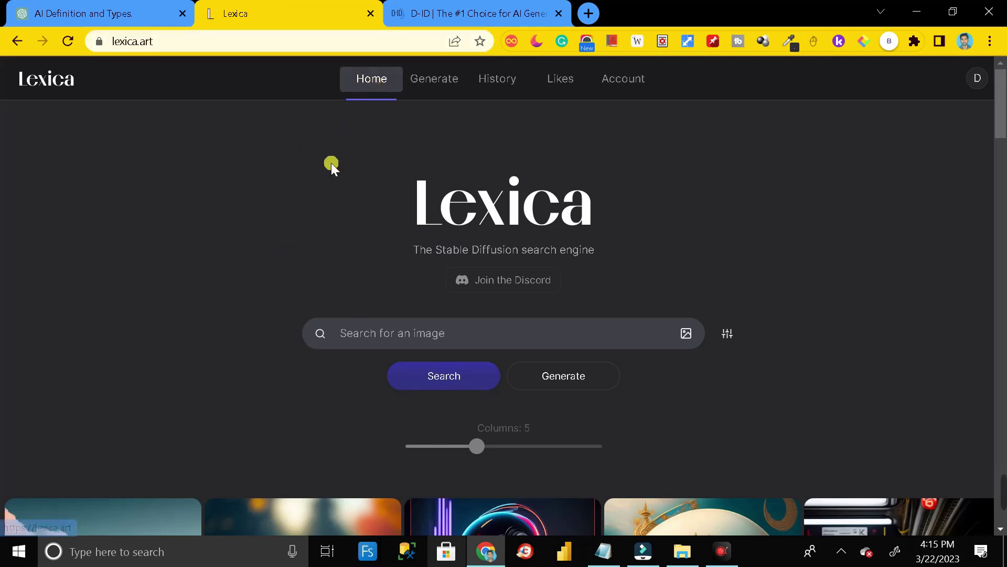
scroll(315, 210, "down", 6)
scroll(243, 311, "down", 10)
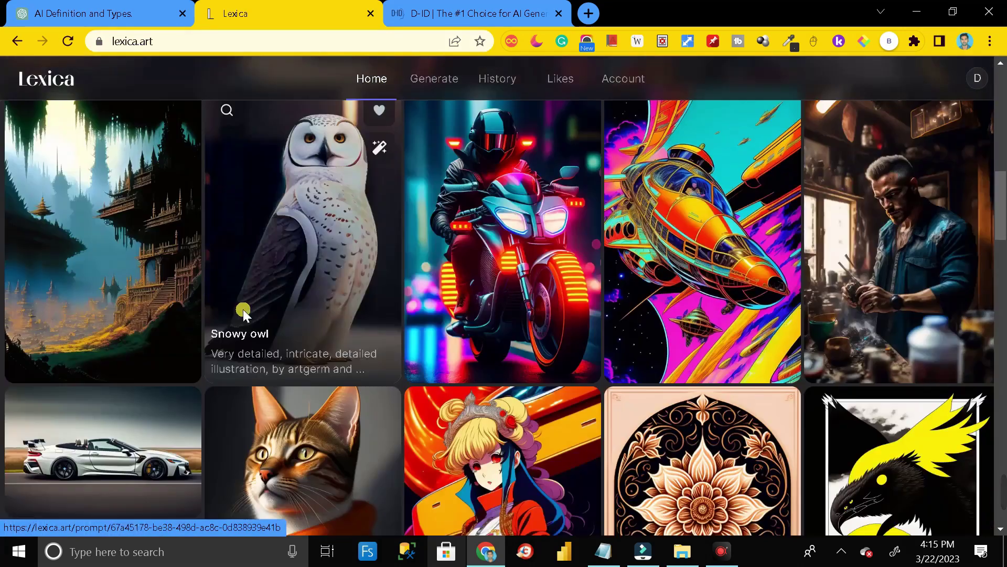
scroll(243, 310, "down", 3)
scroll(244, 313, "up", 18)
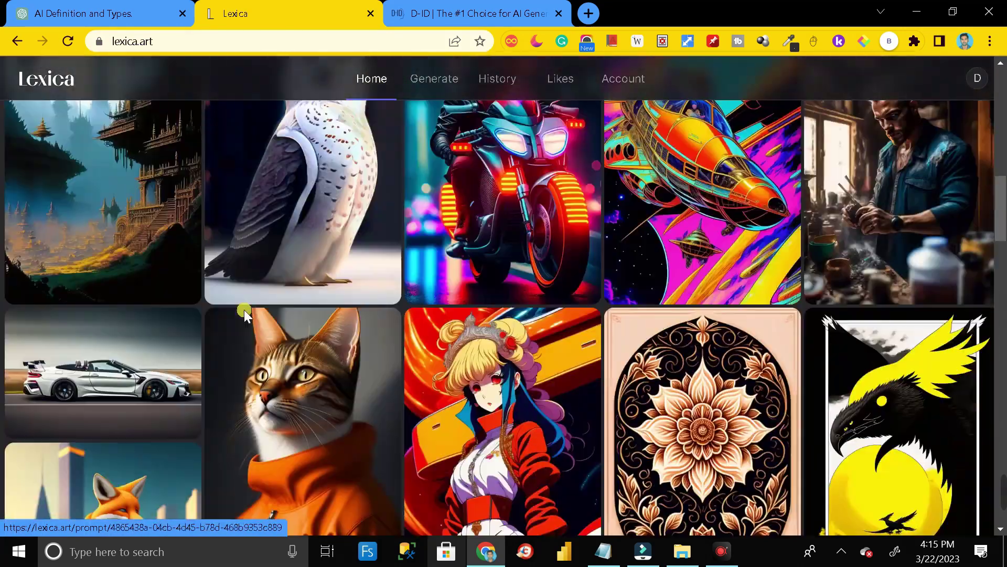
scroll(247, 314, "up", 4)
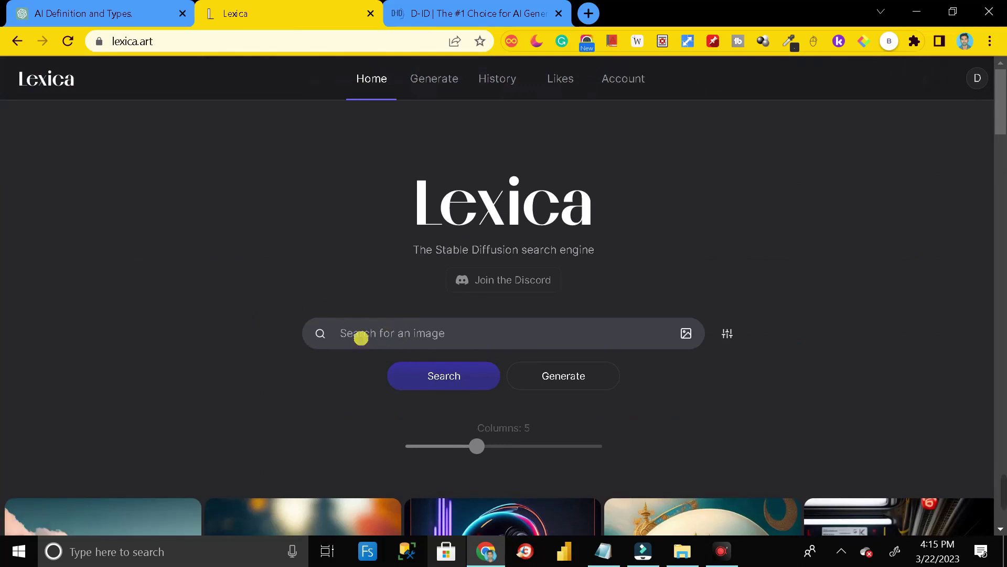
left_click(370, 334)
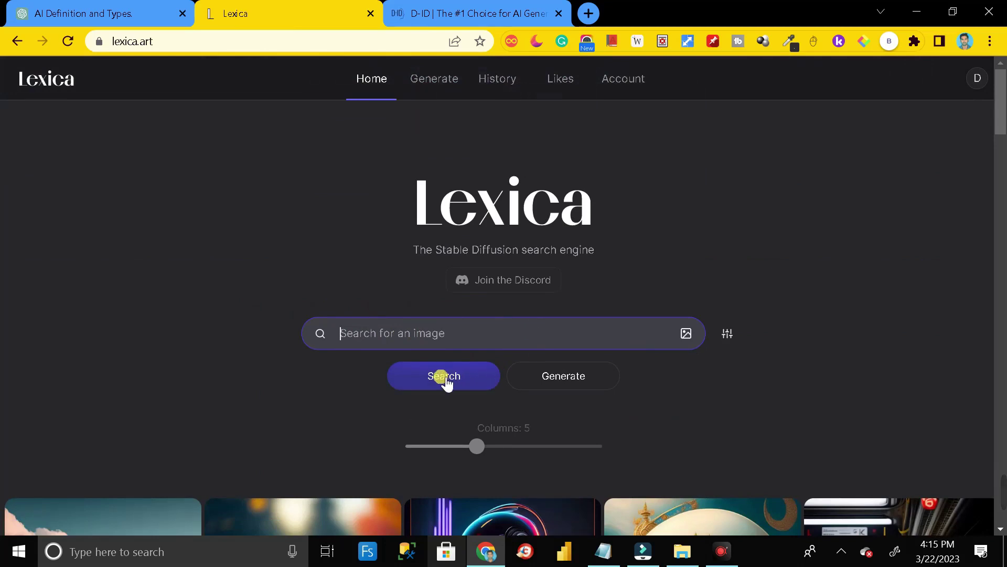
left_click(258, 308)
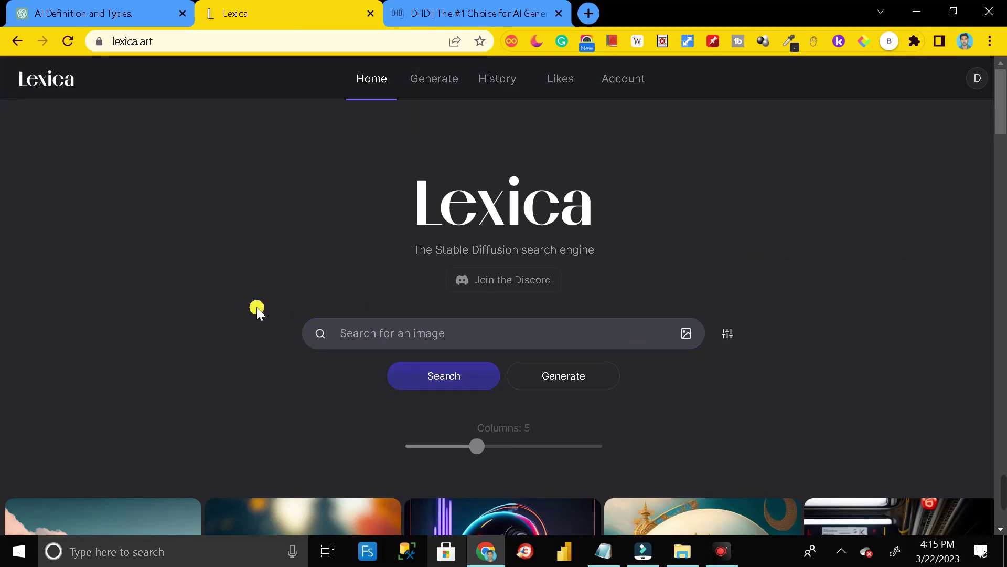
Generate four 768 × 512 images from the pasted girl-in-the-snow prompt and enlarge the second.
left_click(437, 80)
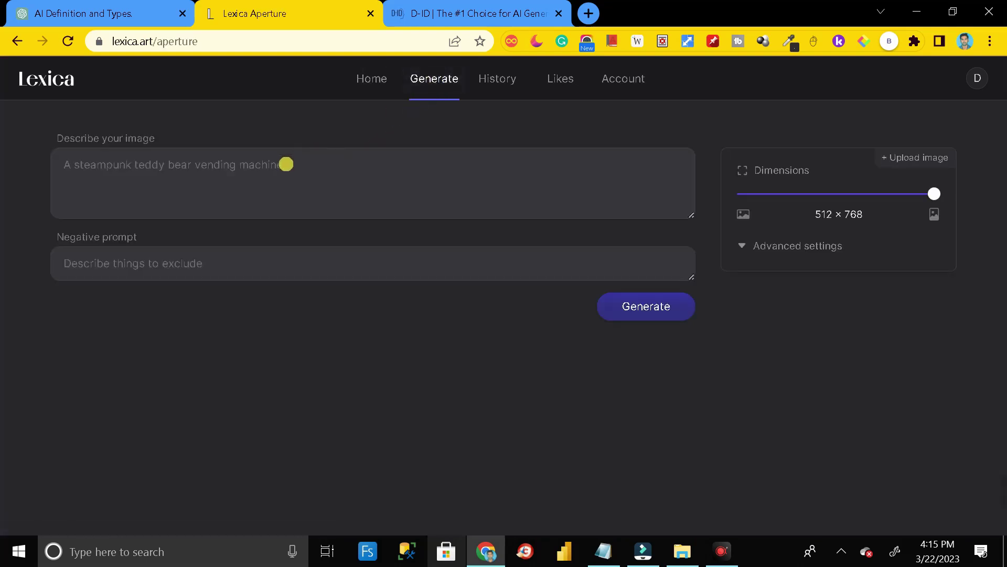
left_click(264, 169)
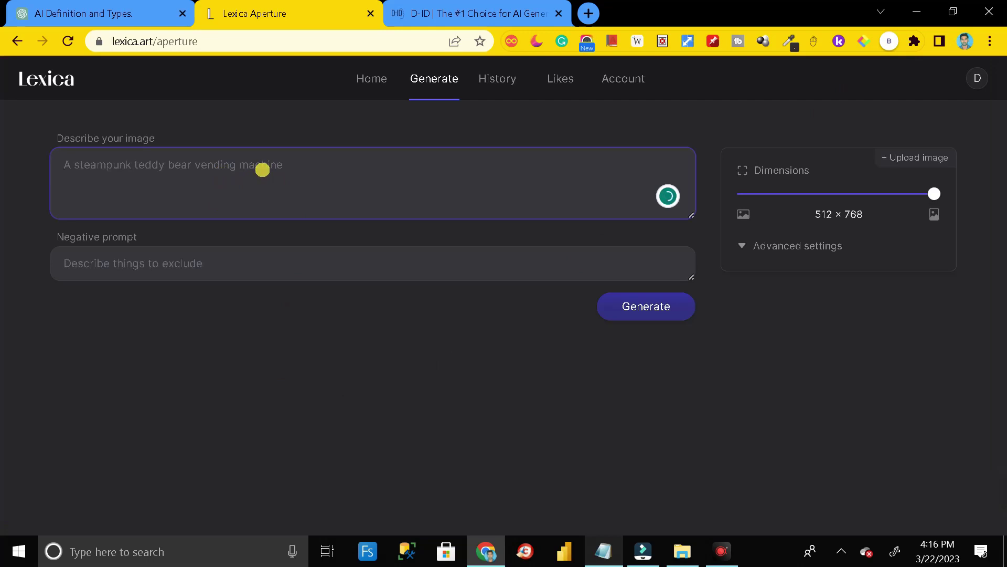
type("A beautiful girl half-body in the snow, and looking toward you with love")
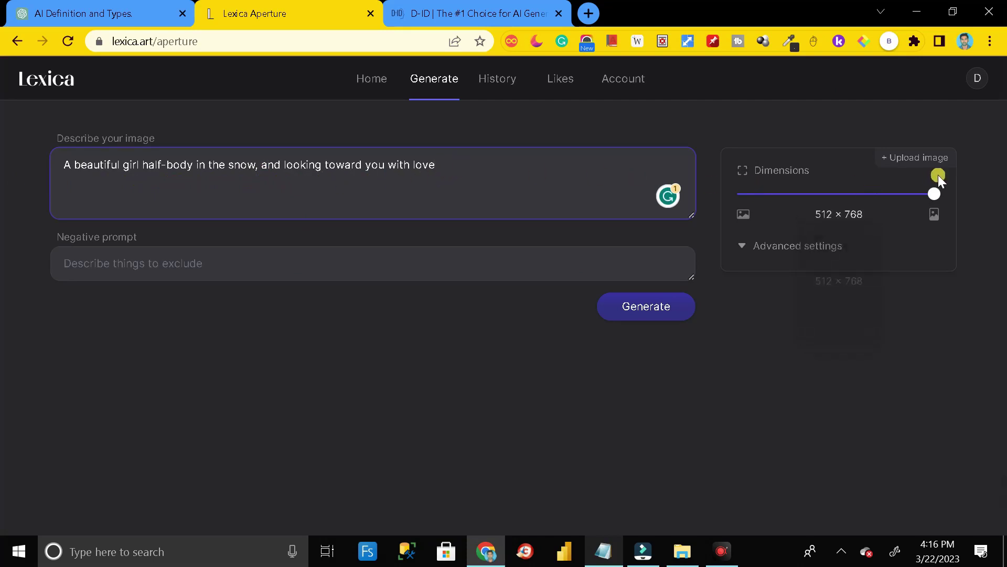
left_click_drag(934, 194, 739, 205)
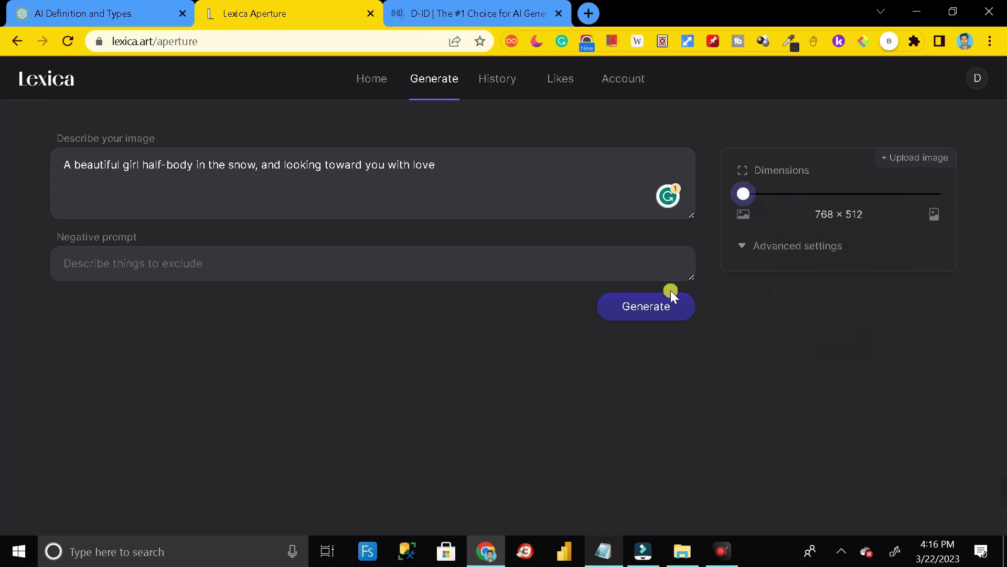
left_click(650, 314)
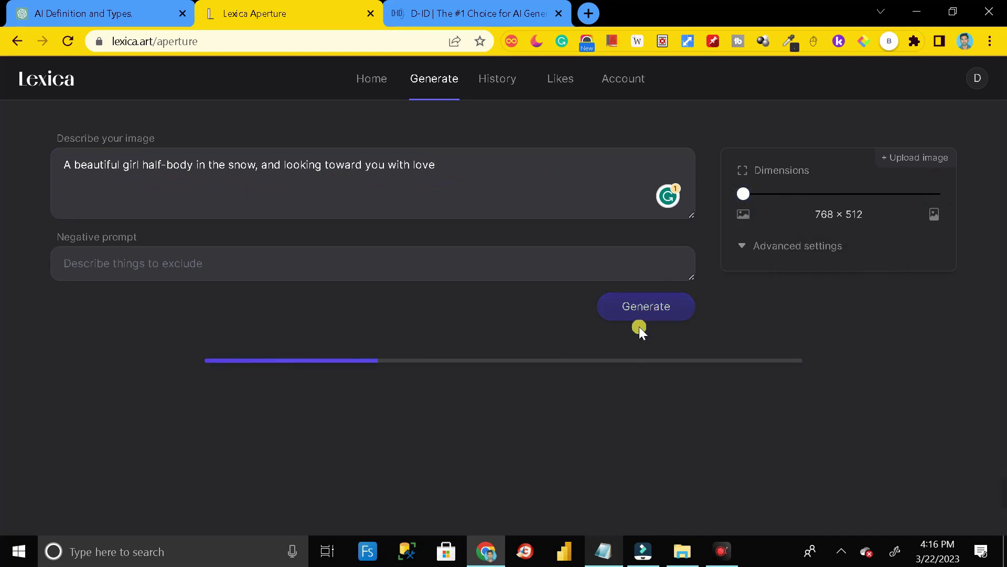
scroll(460, 322, "down", 2)
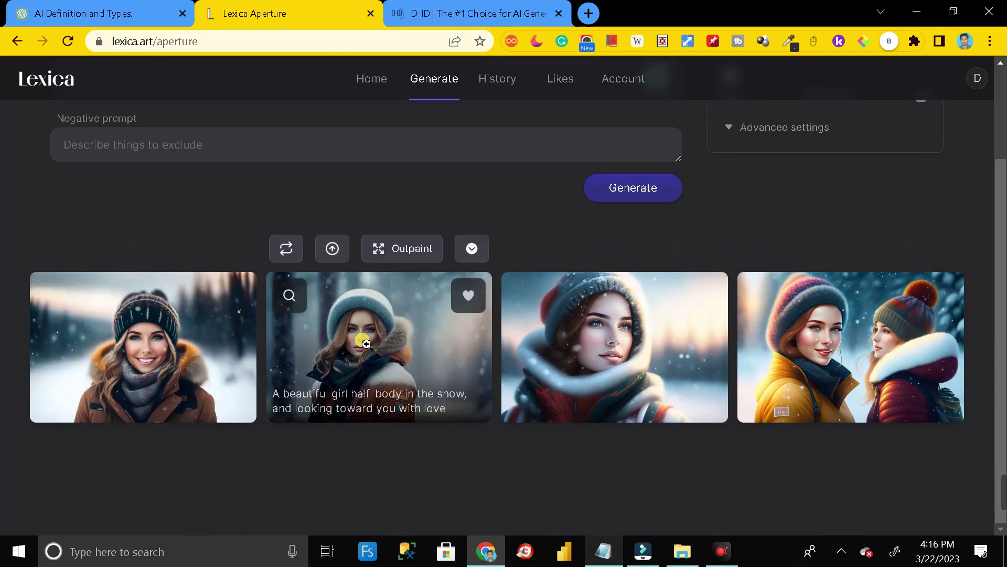
left_click(323, 396)
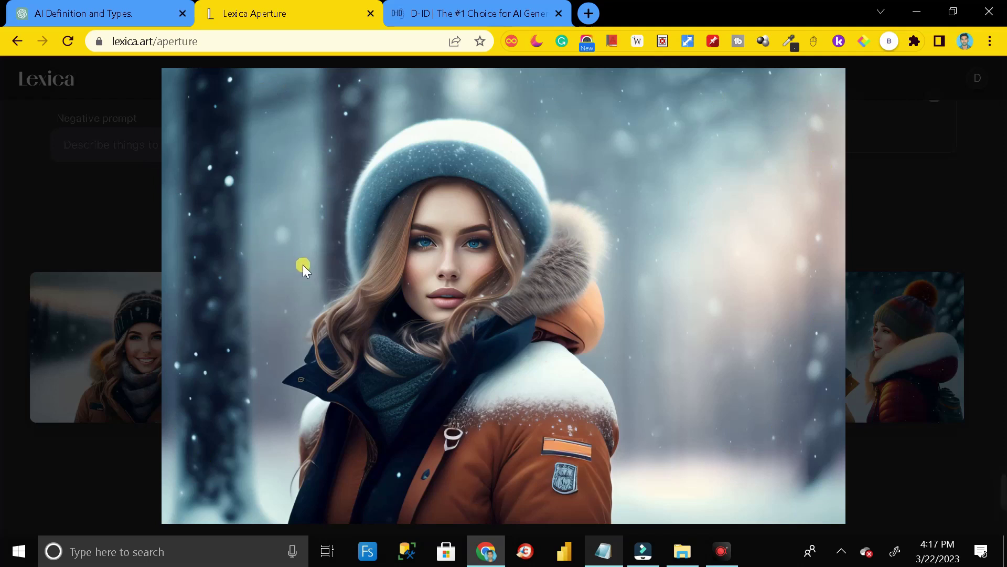
Download the second snow-girl image as a full-size JPG from the Lexica history.
left_click(79, 212)
scroll(308, 156, "up", 2)
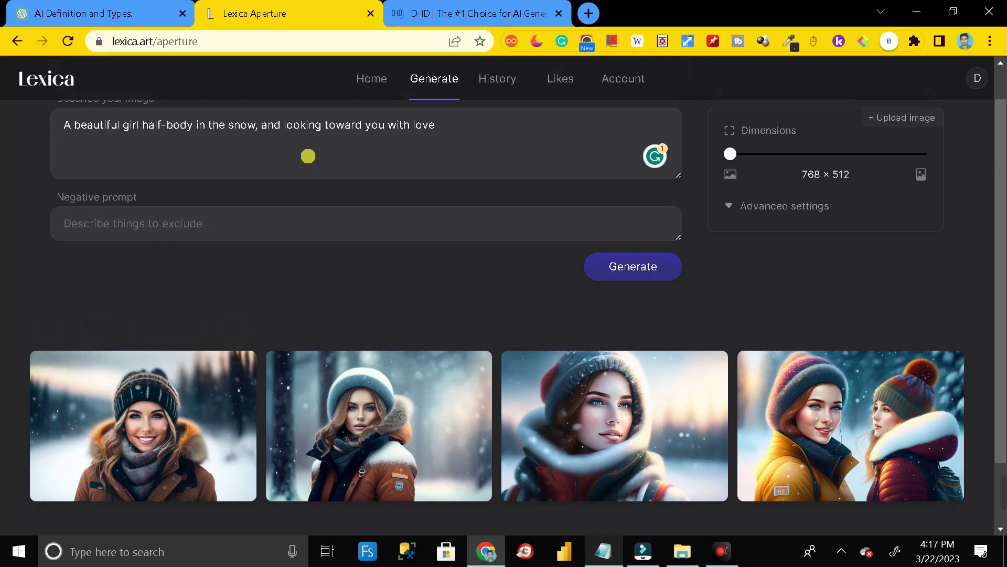
left_click(498, 80)
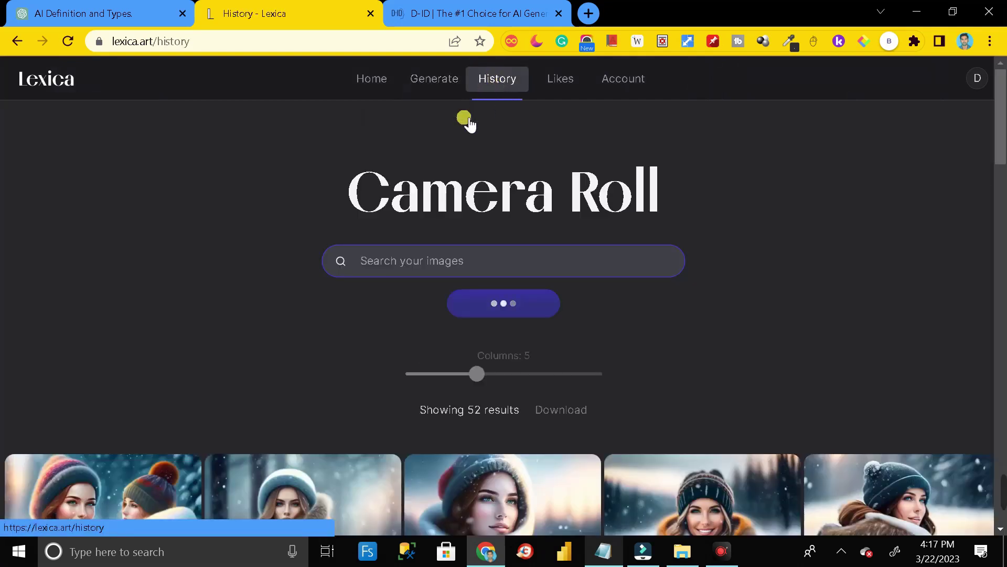
scroll(251, 336, "down", 3)
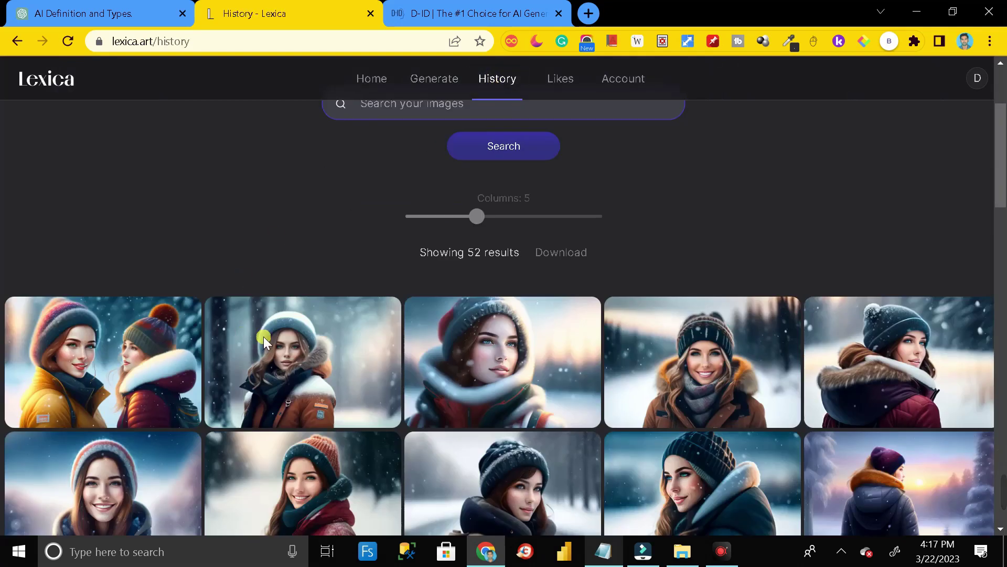
left_click(300, 345)
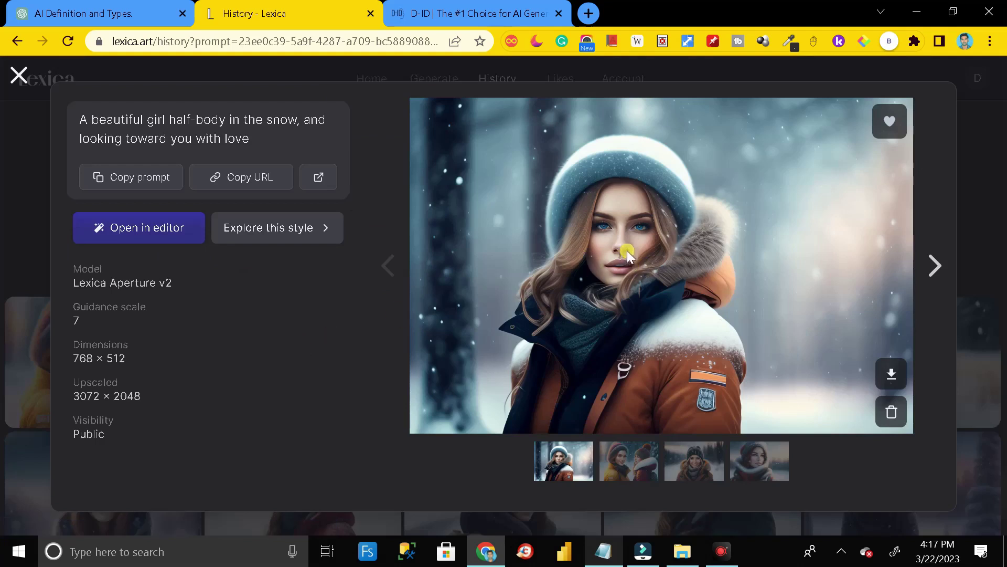
left_click(892, 375)
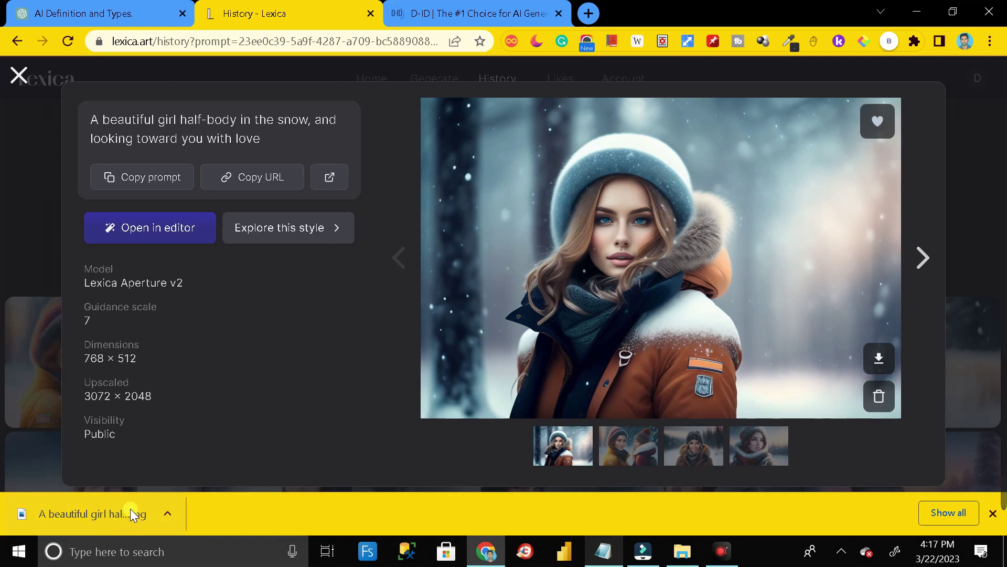
left_click(488, 7)
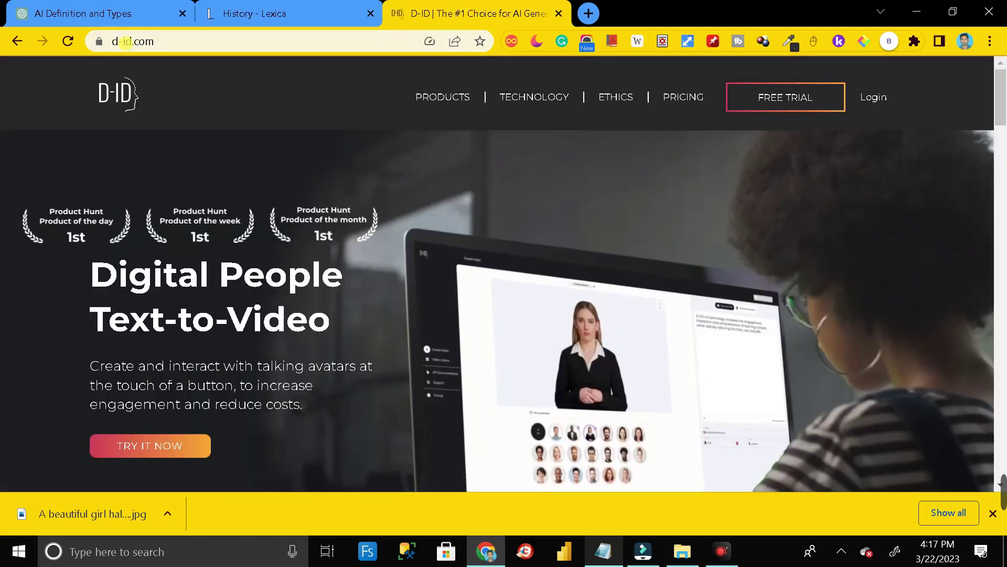
Open D-ID Studio in a new tab and start creating a new video.
left_click(182, 37)
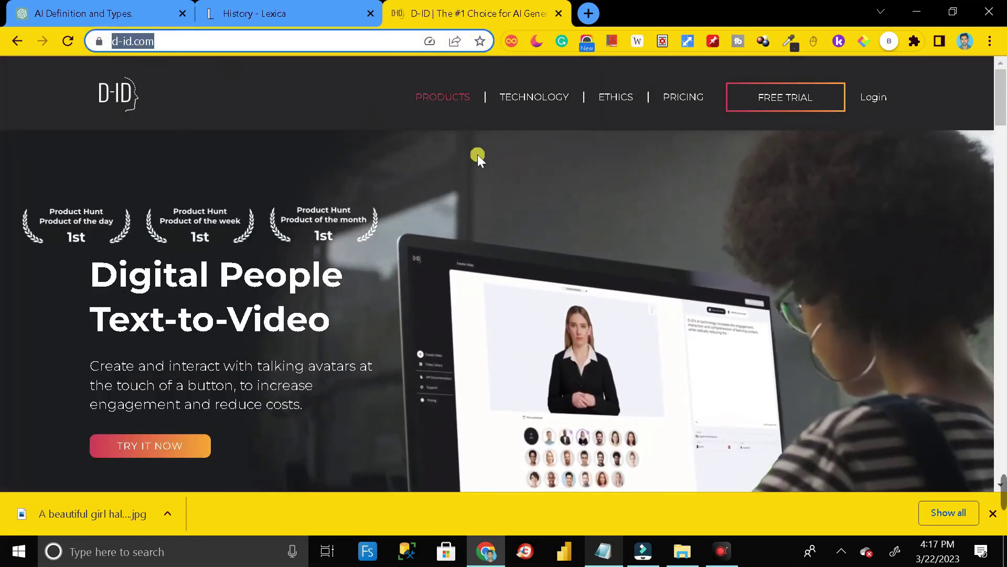
left_click(792, 96)
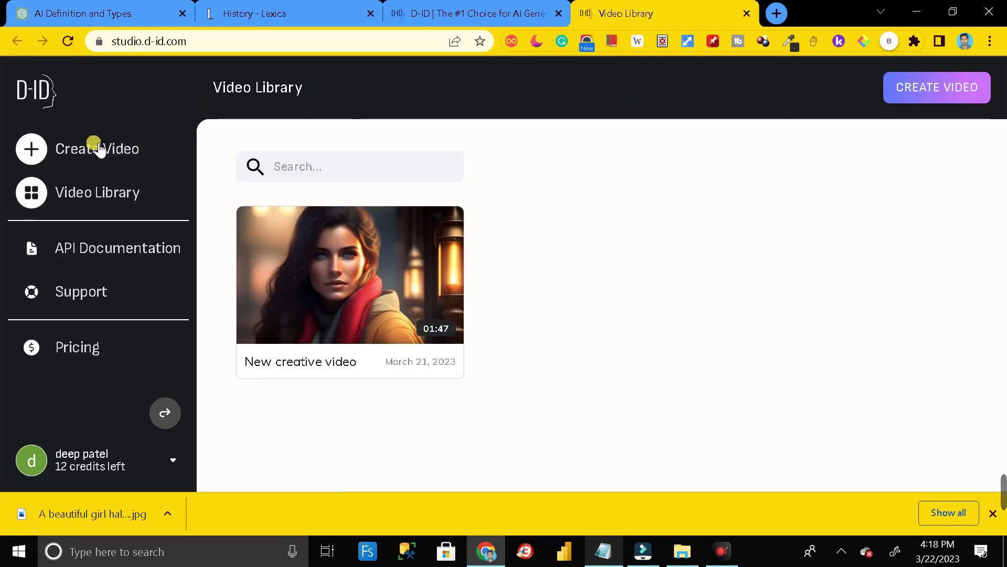
left_click(90, 153)
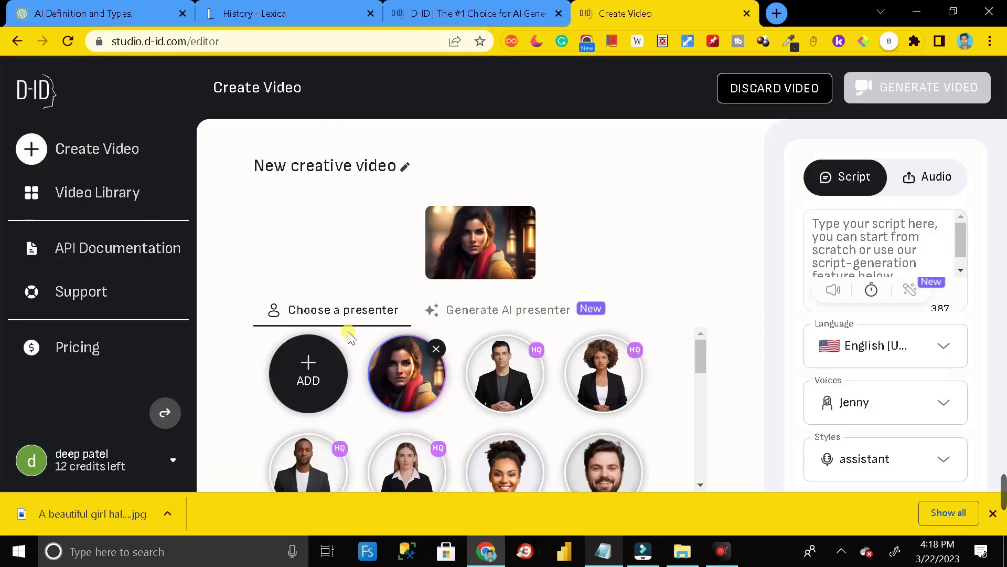
Upload 'A beautiful girl half-body in the snow.jpg' from Downloads as the presenter.
left_click(309, 367)
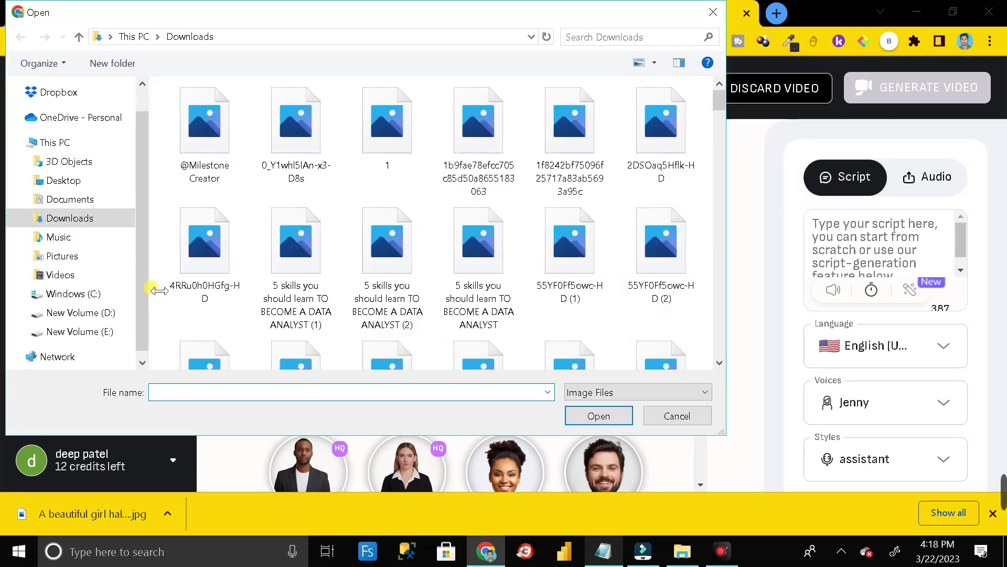
left_click(73, 217)
left_click(190, 391)
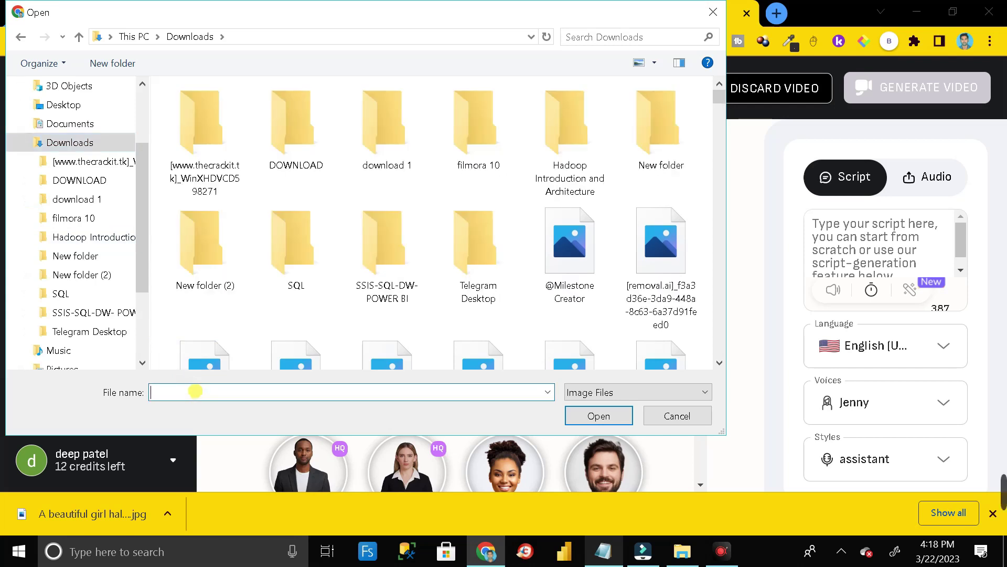
type("A BEAU")
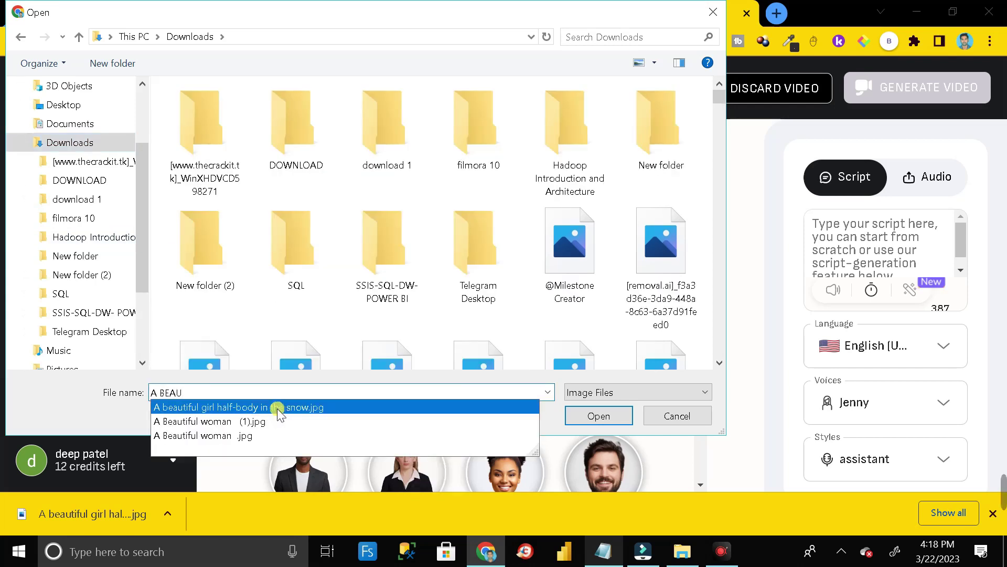
left_click(277, 409)
left_click(598, 415)
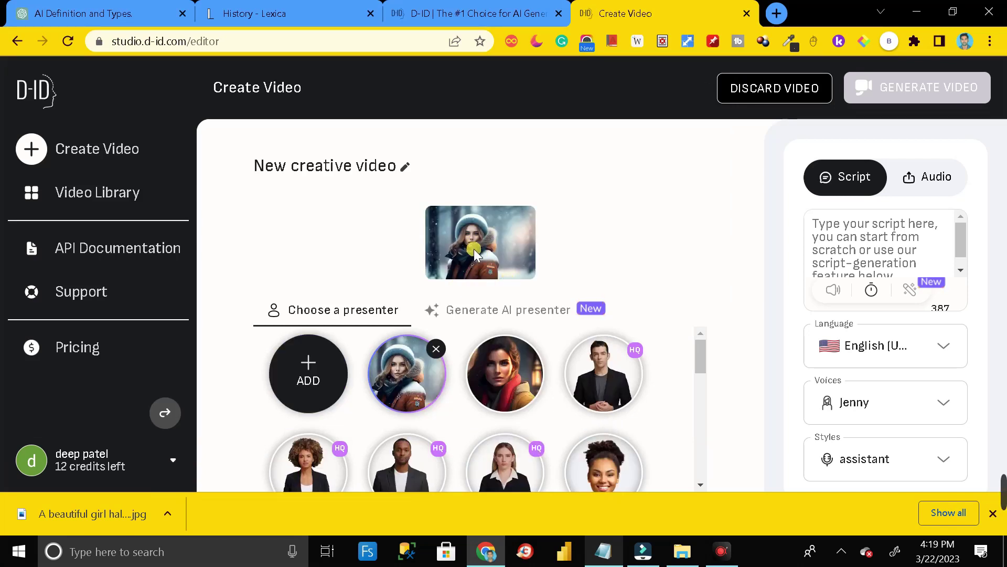
left_click(109, 9)
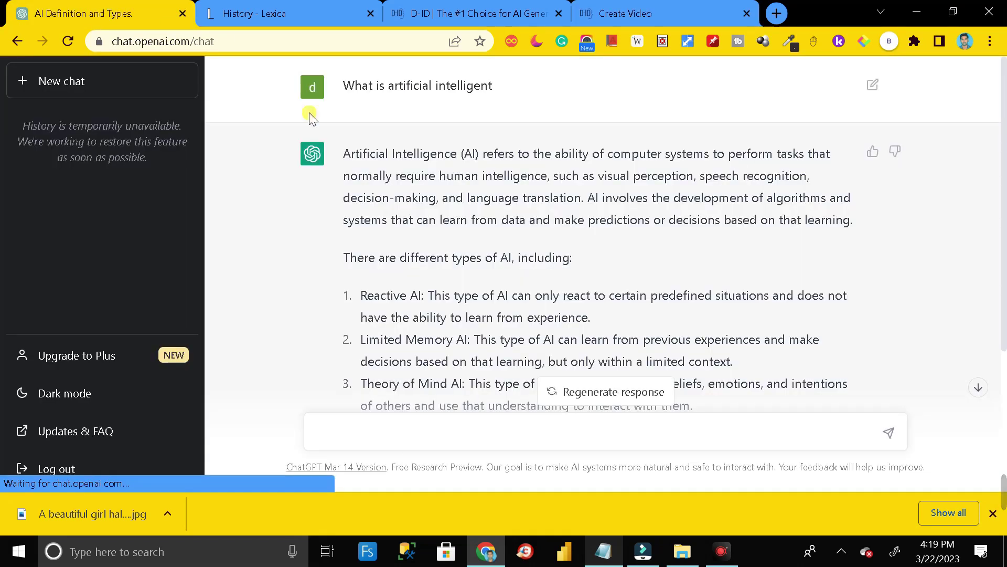
Copy ChatGPT's first paragraph defining AI and paste it into the D-ID script.
left_click_drag(342, 154, 583, 249)
left_click_drag(685, 229, 858, 226)
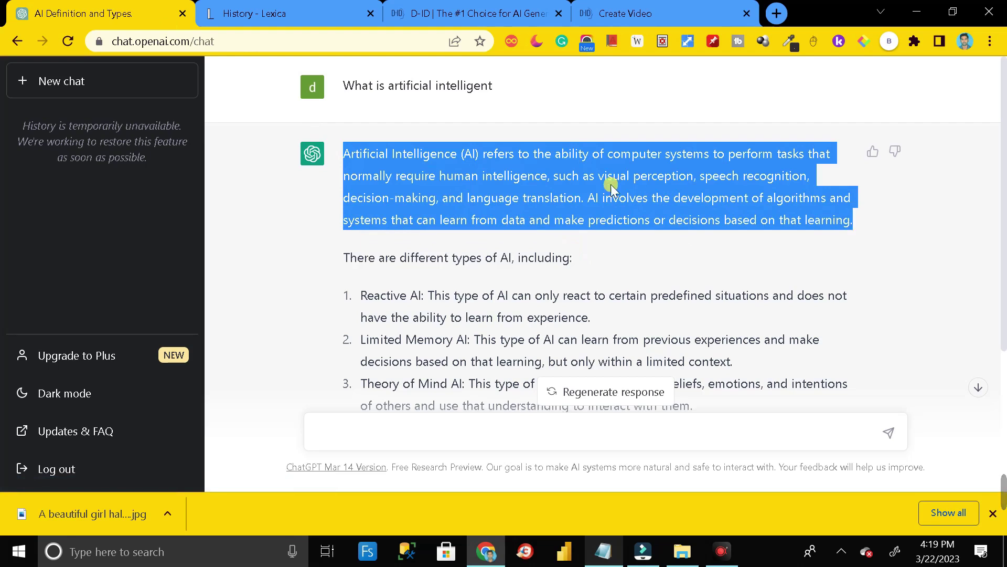
right_click(568, 176)
left_click(611, 188)
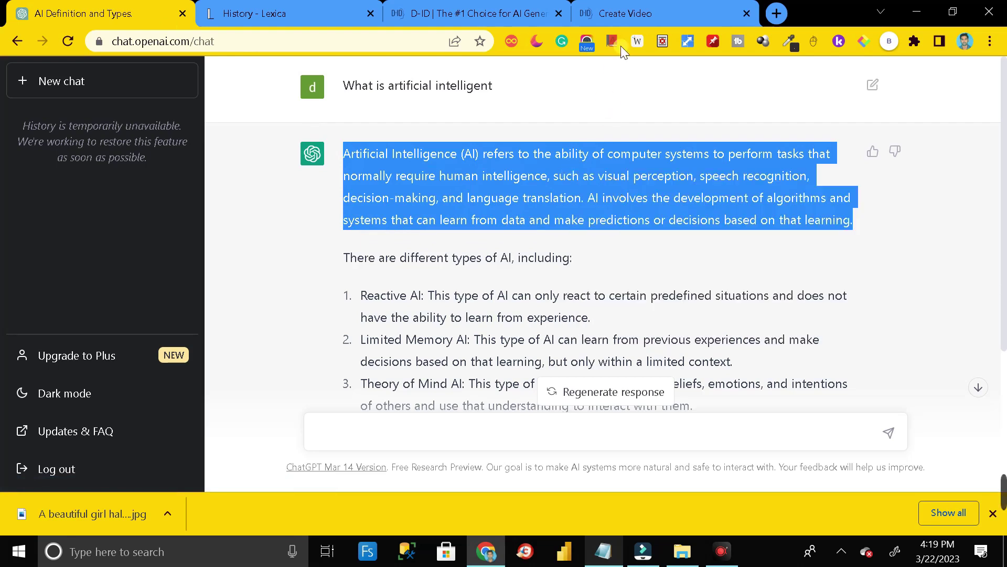
left_click(652, 8)
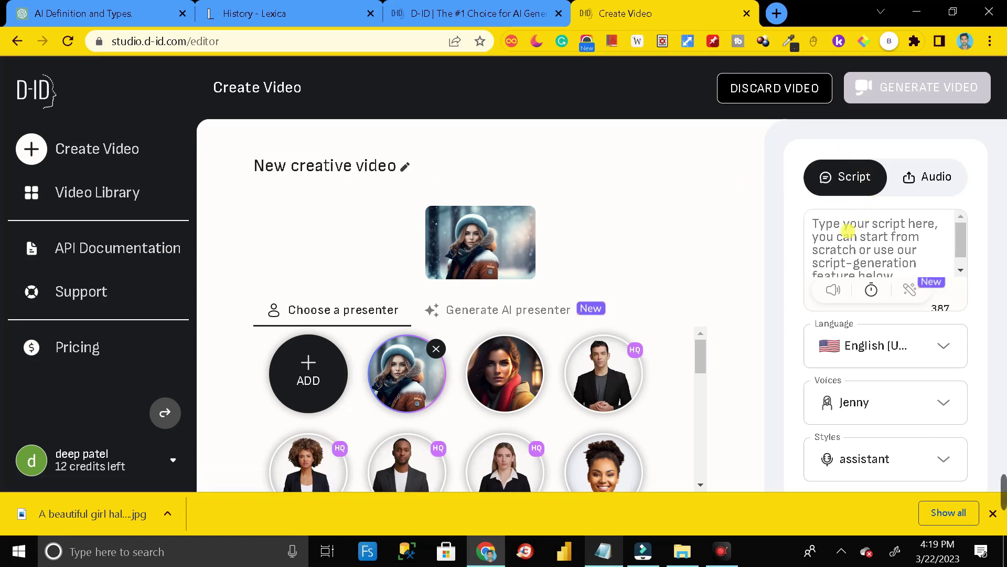
key("ctrl+v")
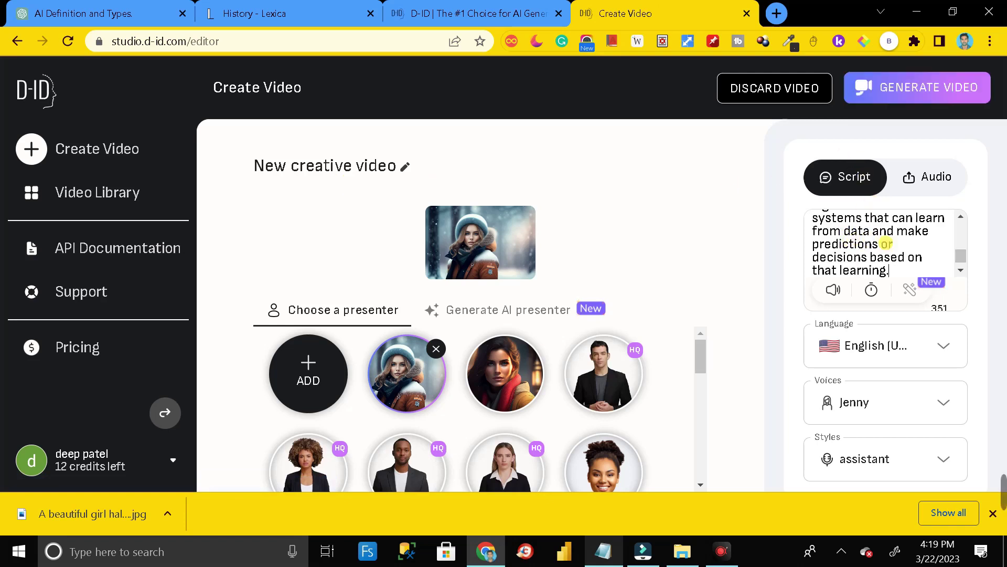
Keep English (United States), voice Jenny and assistant style for the script narration.
scroll(880, 243, "up", 5)
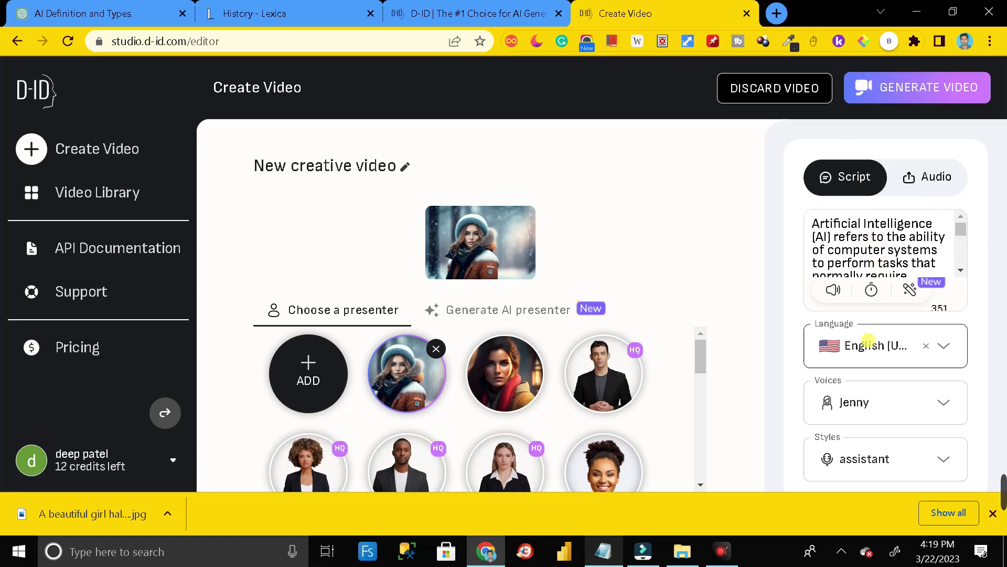
left_click(951, 353)
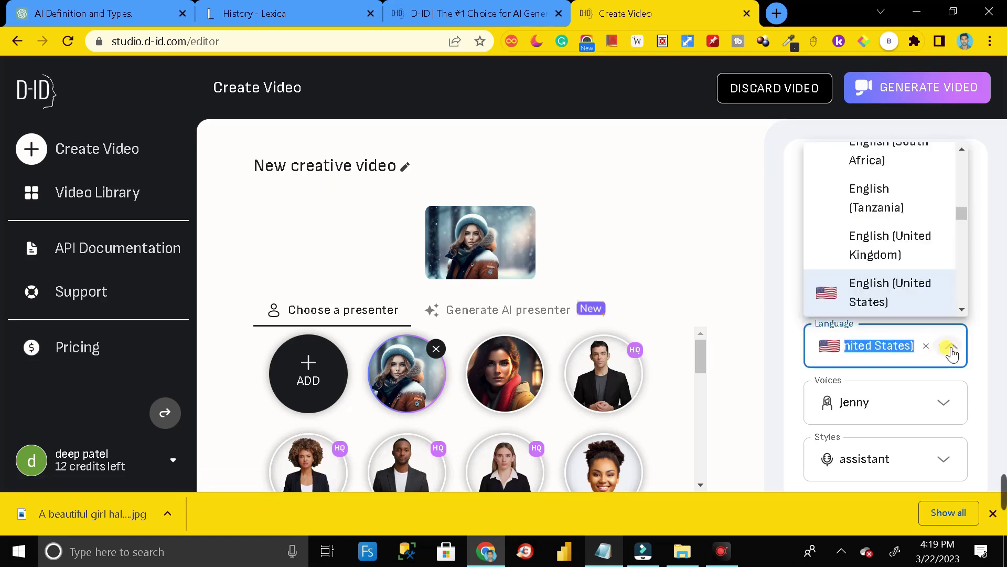
left_click(906, 300)
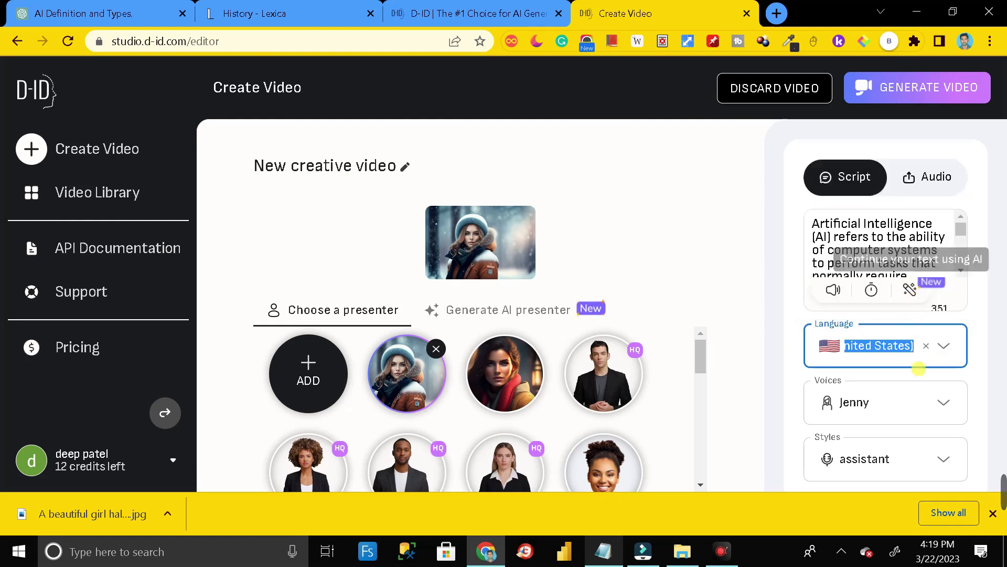
left_click(951, 406)
left_click(943, 403)
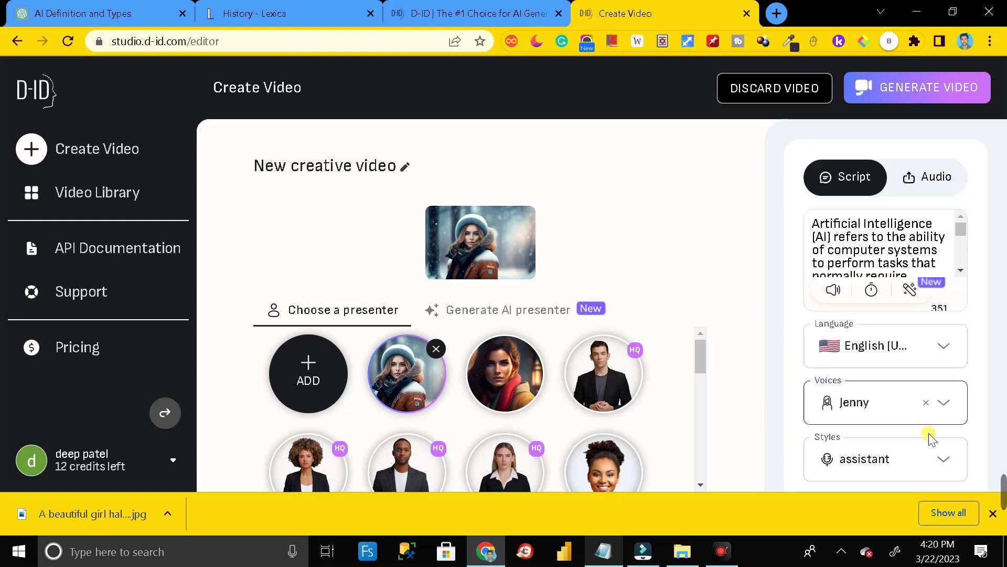
left_click(950, 462)
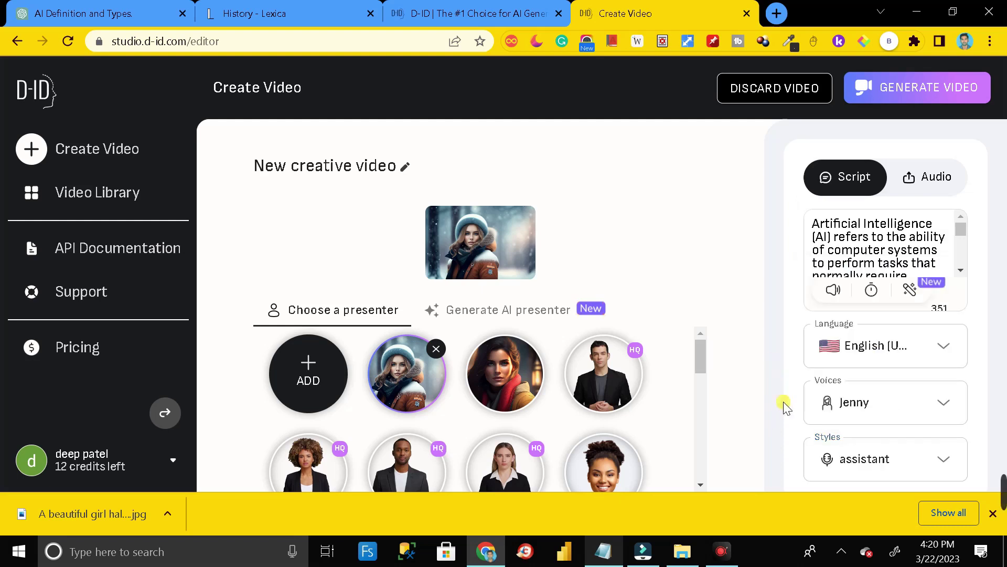
left_click(781, 367)
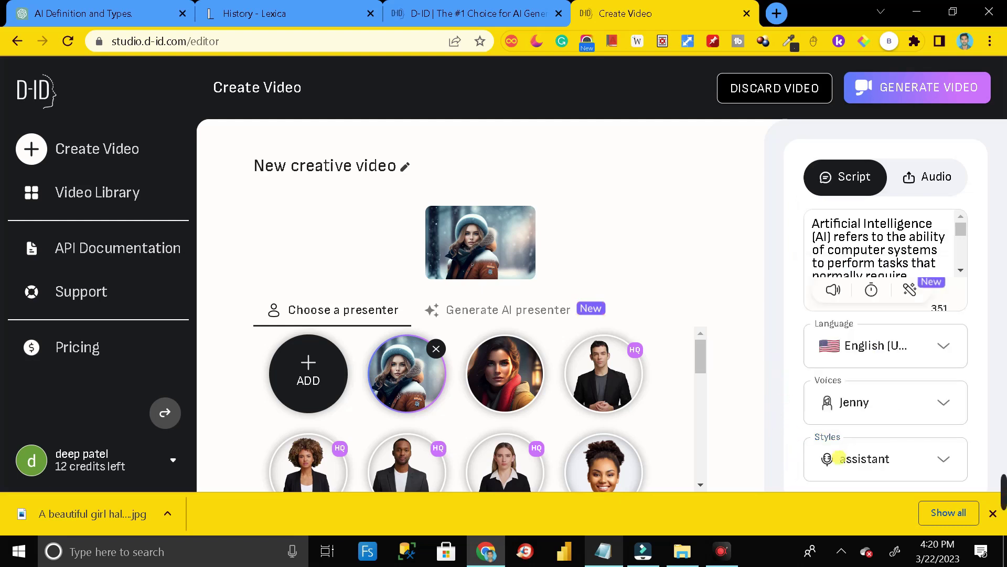
Generate the 22-second talking video for 2 credits and download it as an mp4.
left_click(939, 88)
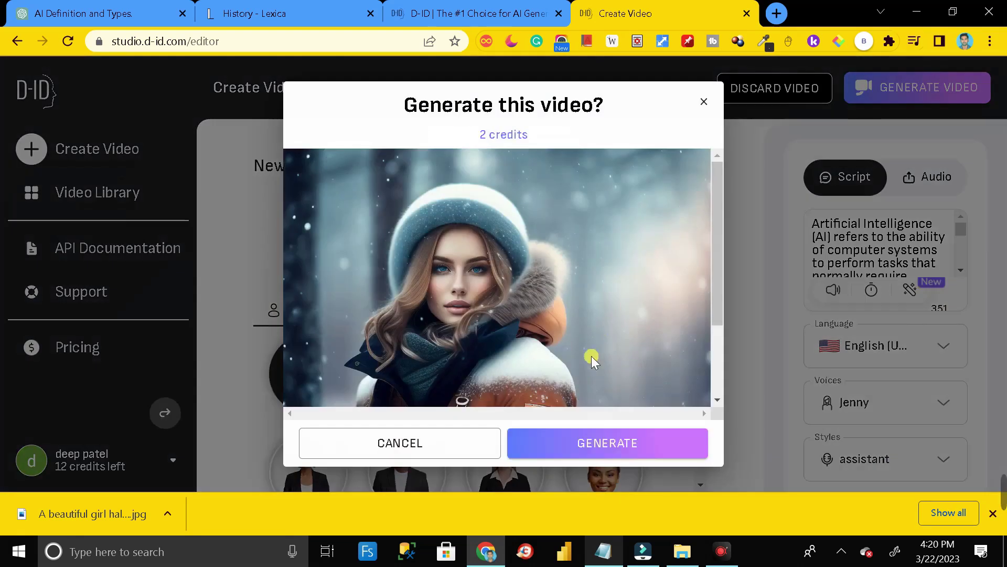
left_click(617, 452)
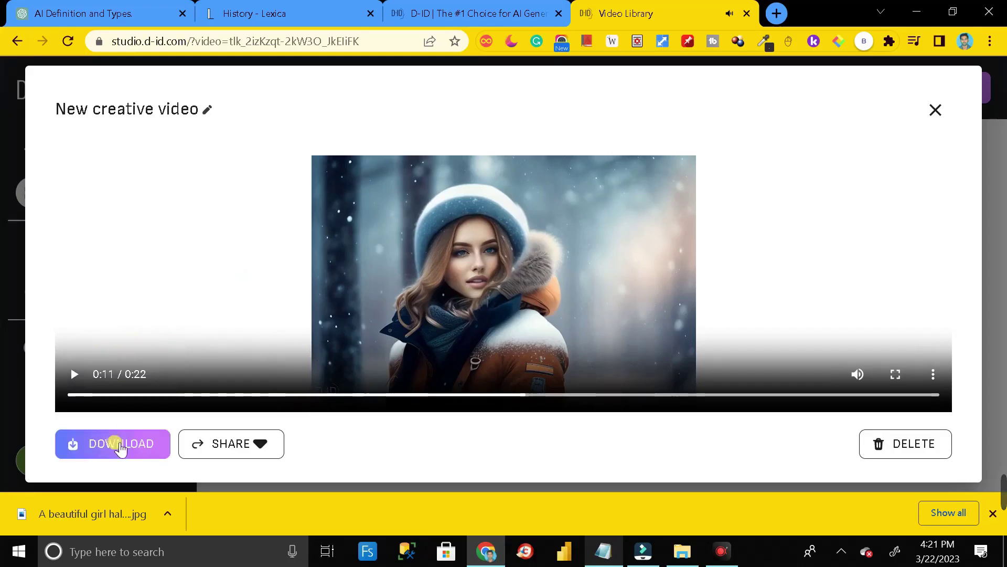
left_click(119, 448)
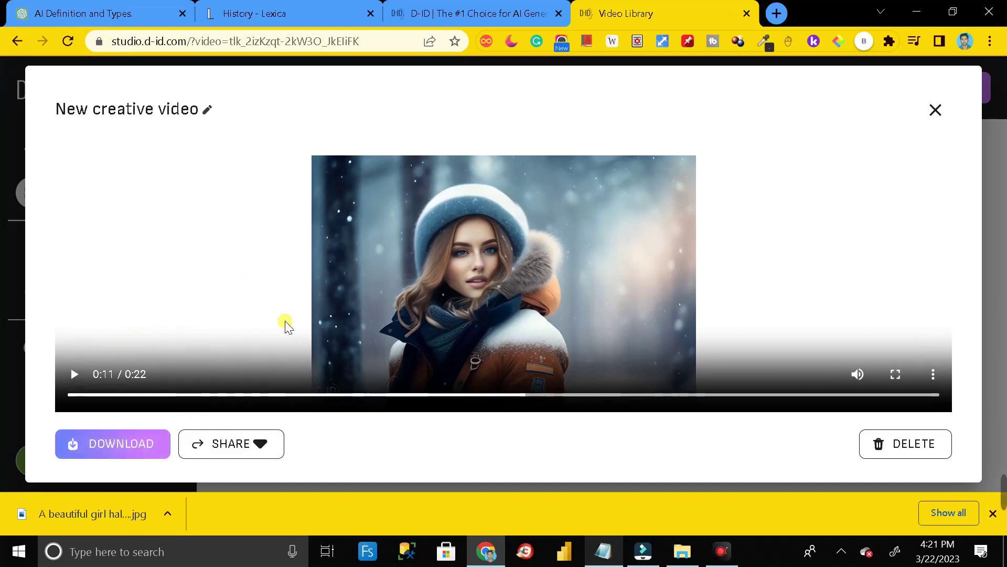